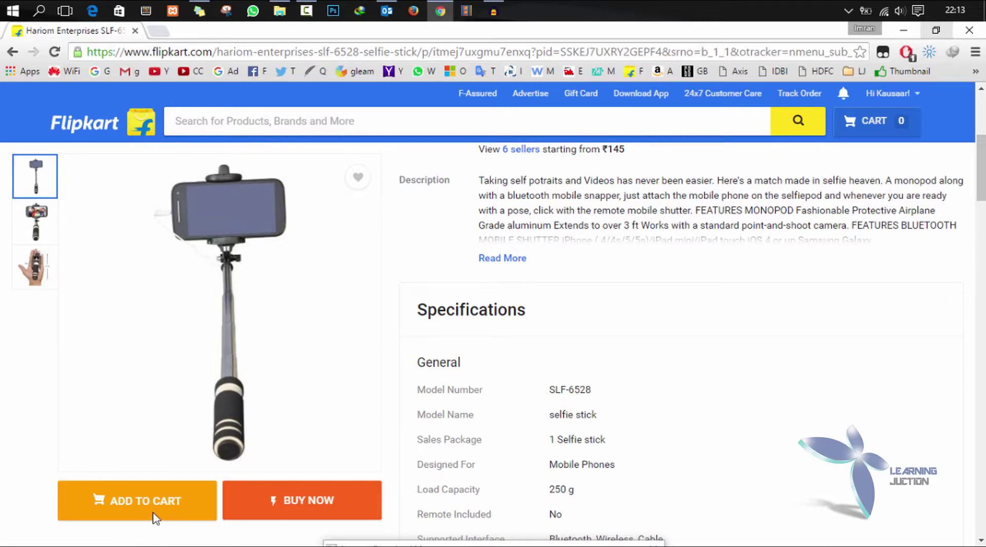
# - Buy the Hariom Enterprises SLF-6528 selfie stick now to start checkout at Rs. 214
pyautogui.moveTo(286, 389)
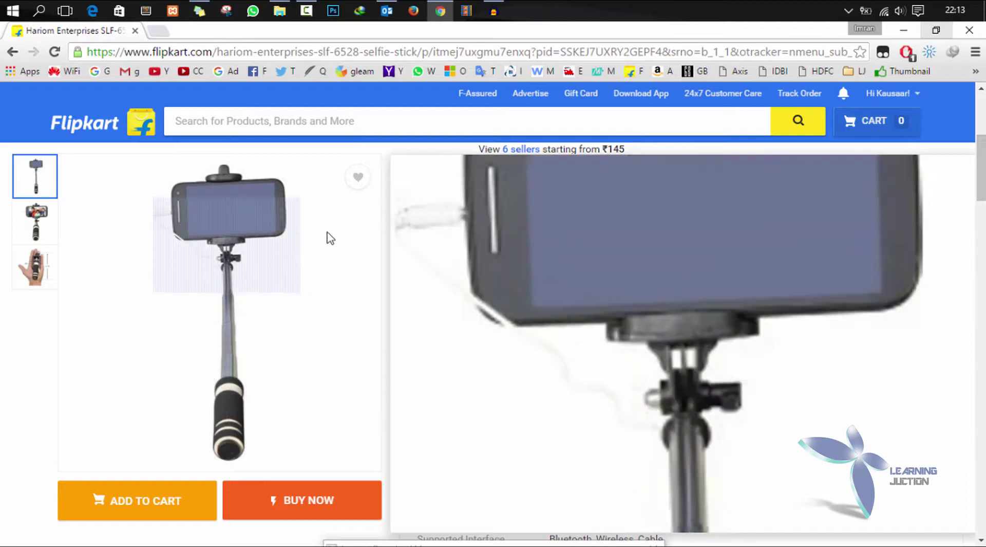
pyautogui.click(307, 501)
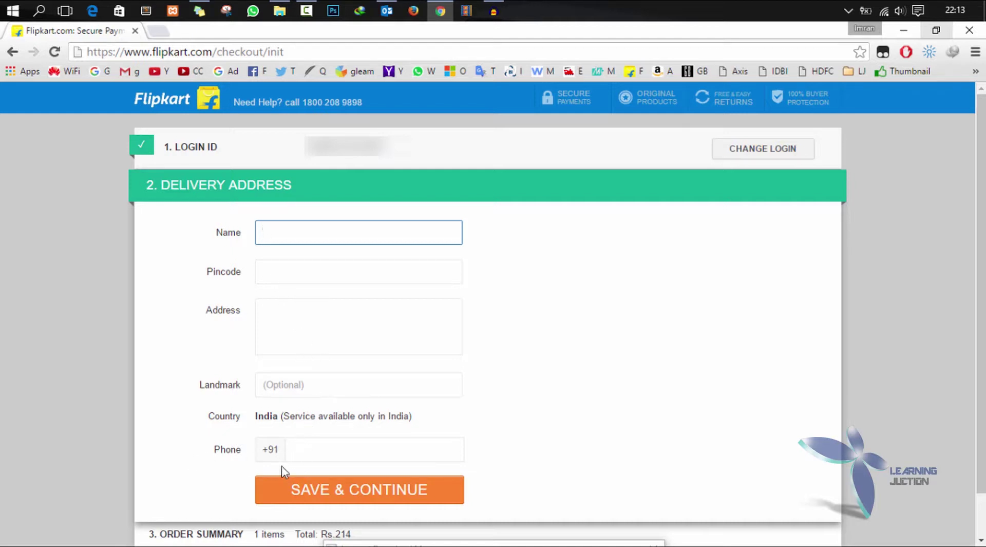
# - Enter the recipient's name, pincode and street address in the delivery address form
pyautogui.scroll(-1, 546, 438)
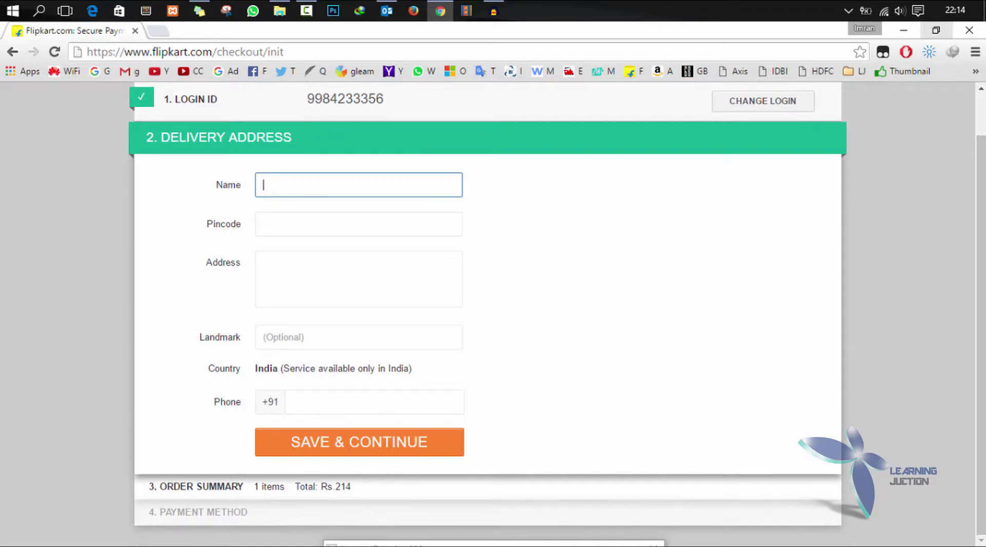
pyautogui.press('Tab')
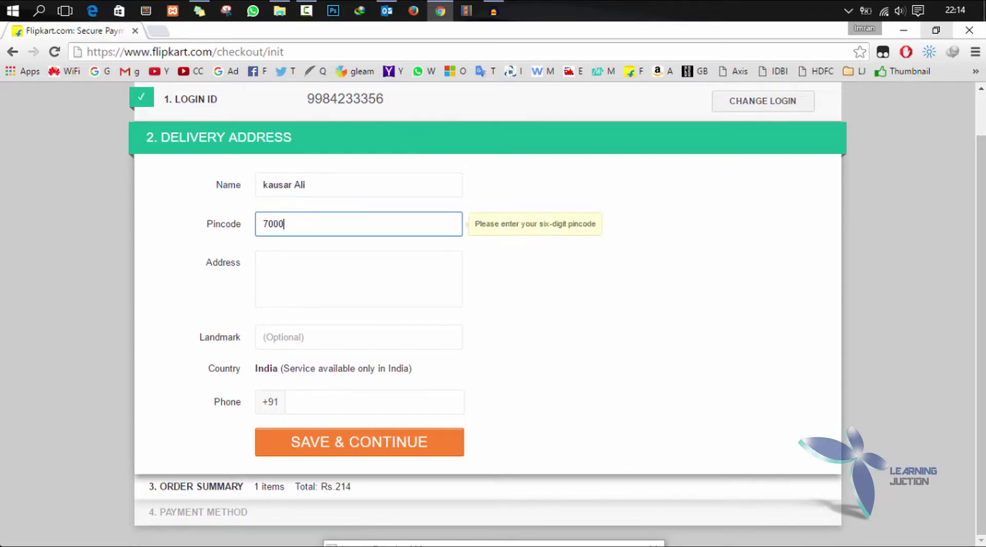
pyautogui.press('Tab')
pyautogui.press('Return')
pyautogui.press('Tab')
# - Add the landmark with its typo fixed, enter the phone number, and save the address
pyautogui.write('South city Mall')
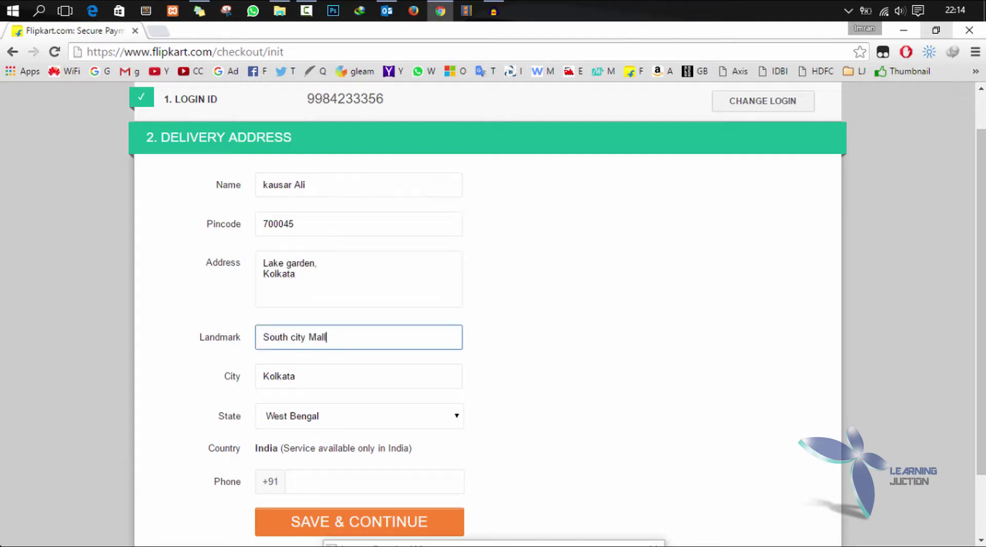
pyautogui.press('Home')
pyautogui.write('Oppositive')
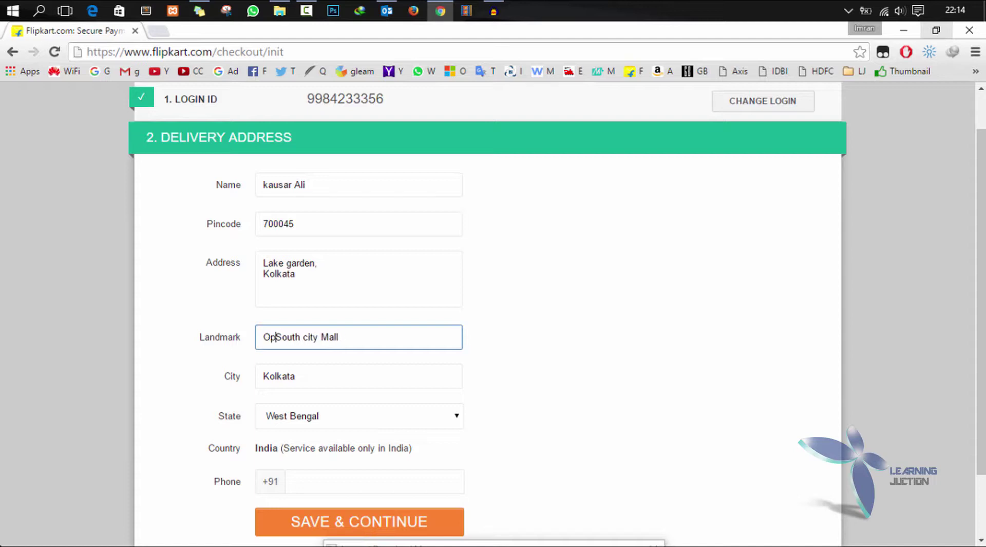
pyautogui.rightClick(296, 340)
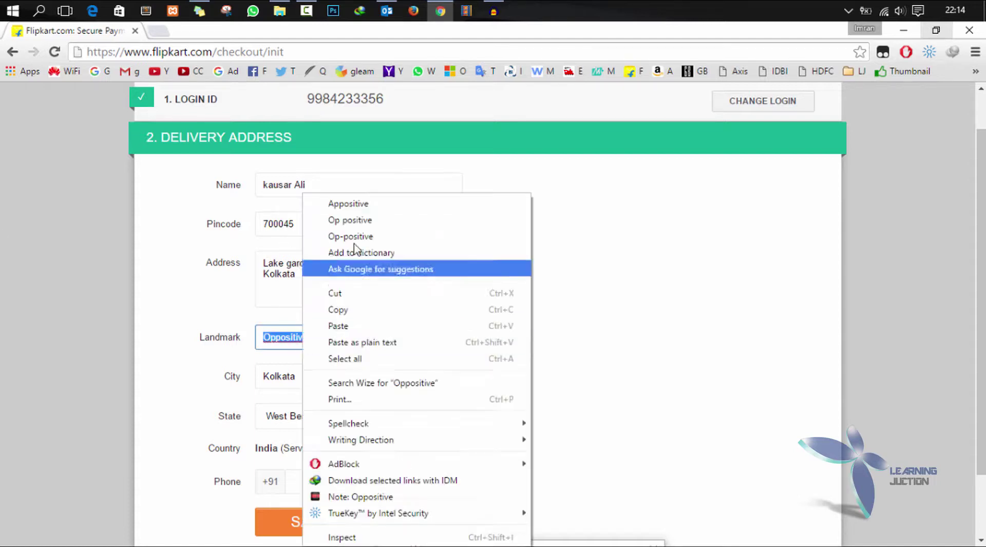
pyautogui.press('Escape')
pyautogui.press('BackSpace')
pyautogui.click(330, 492)
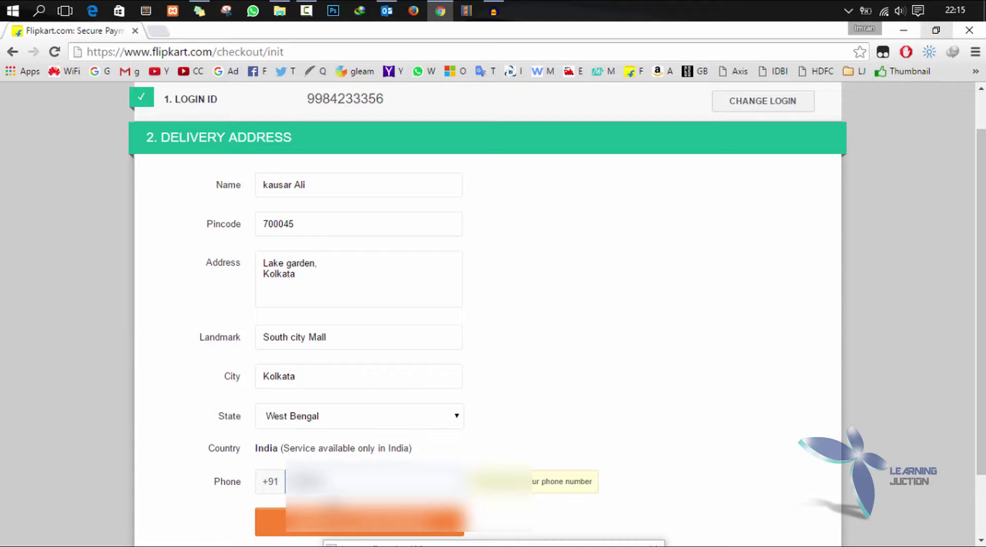
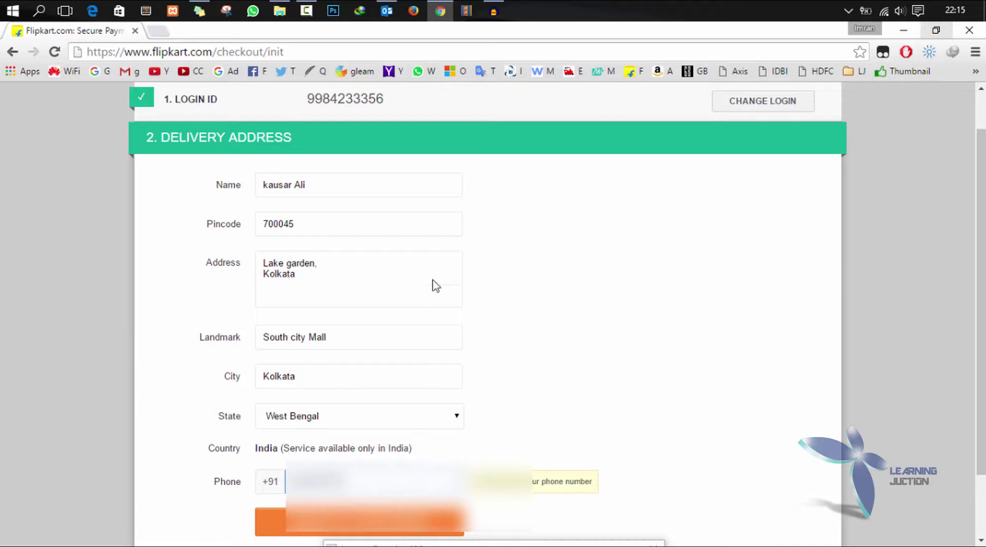
pyautogui.click(389, 531)
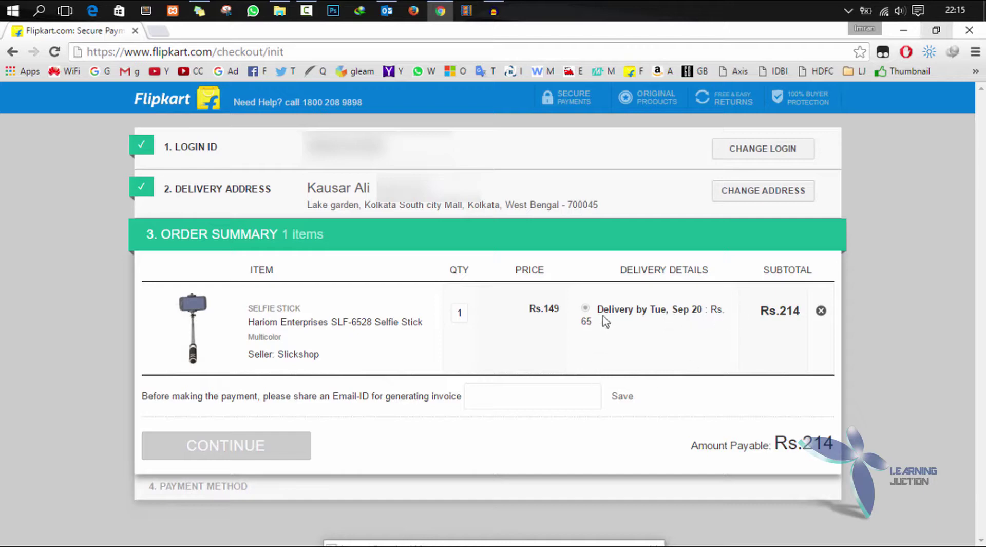
# - Check the Rs. 214 payable total and save the buyer's e-mail for the invoice
pyautogui.moveTo(776, 311); pyautogui.dragTo(795, 306)
pyautogui.moveTo(803, 446); pyautogui.dragTo(824, 446)
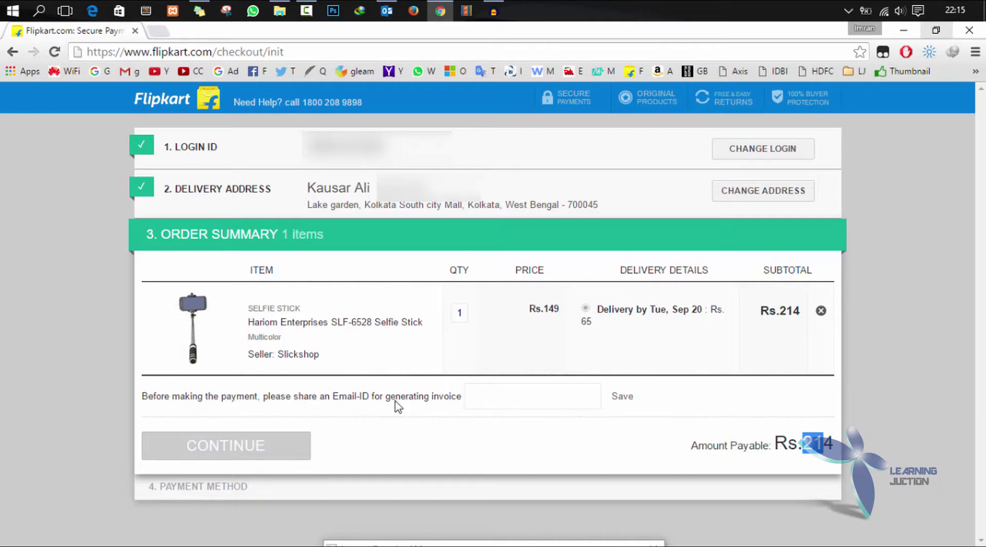
pyautogui.click(491, 402)
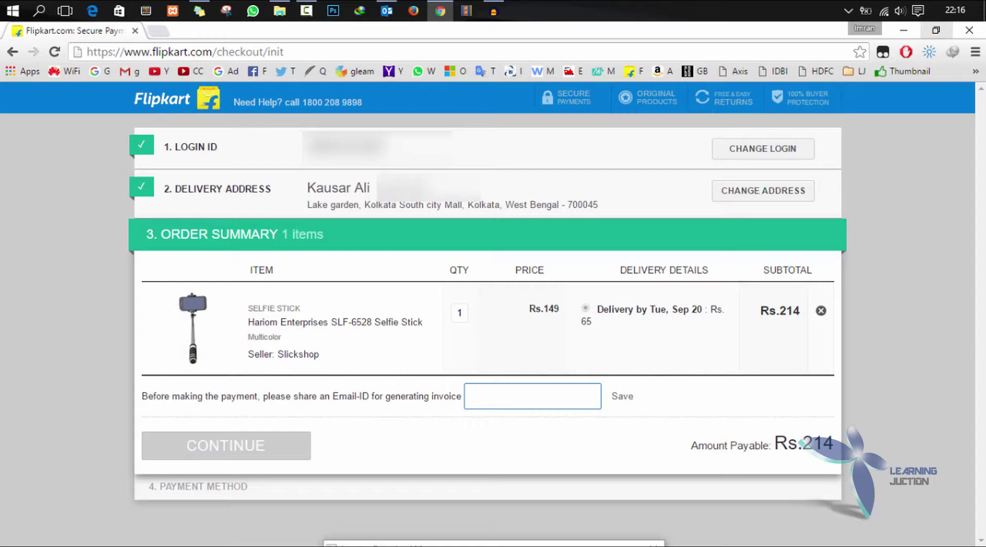
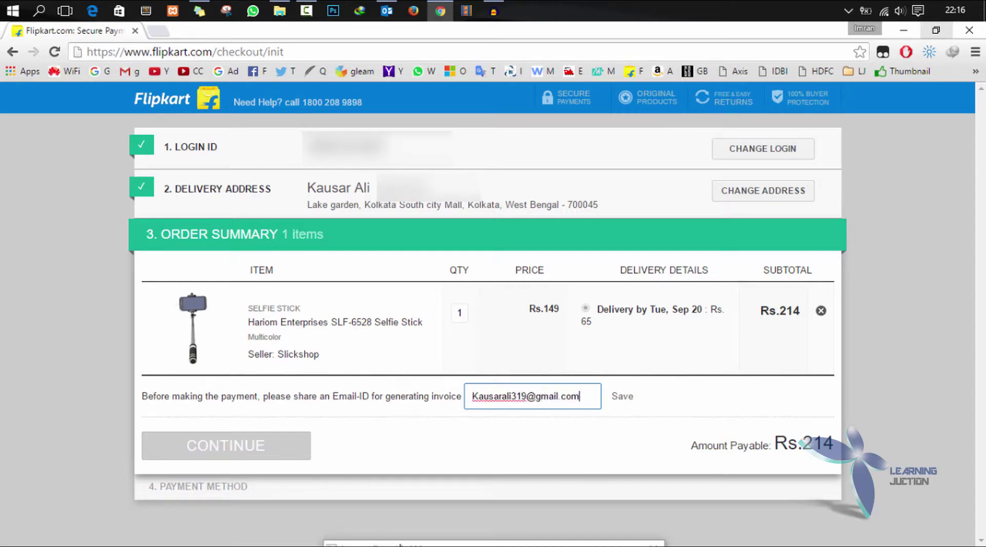
pyautogui.click(614, 399)
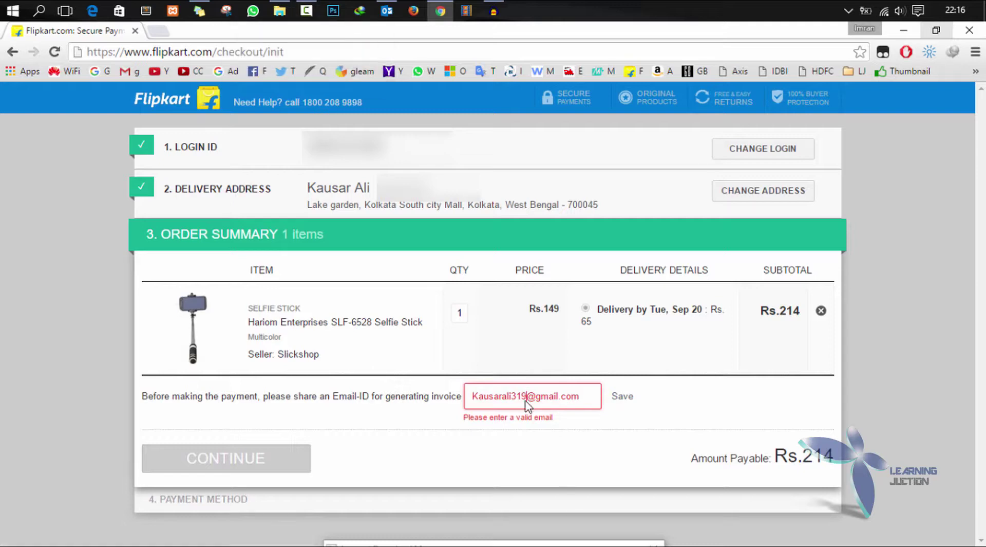
# - Replace the rejected invoice e-mail with a valid one and continue to payment
pyautogui.write('20')
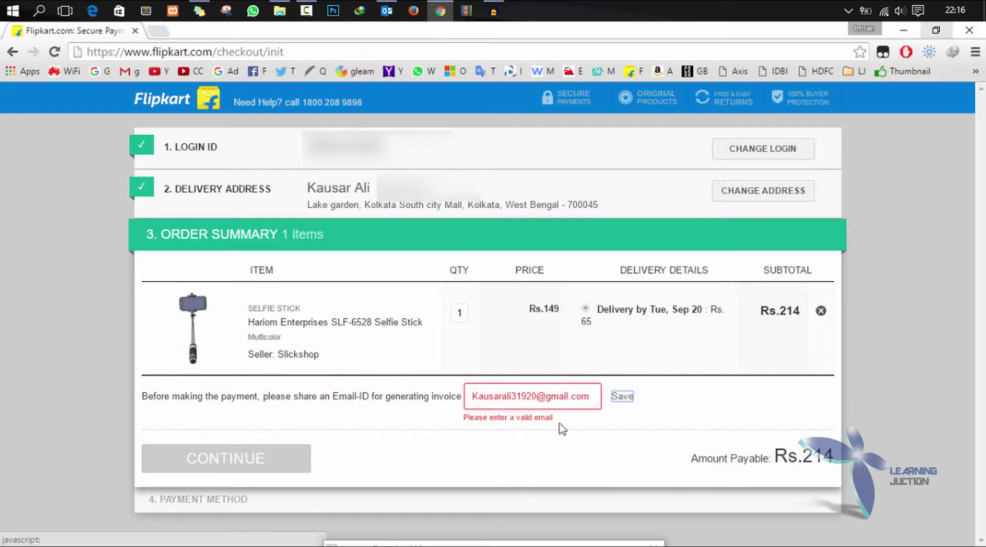
pyautogui.moveTo(589, 397); pyautogui.dragTo(547, 398)
pyautogui.press('Tab')
pyautogui.click(472, 405)
pyautogui.hotkey('ctrl', 'a')
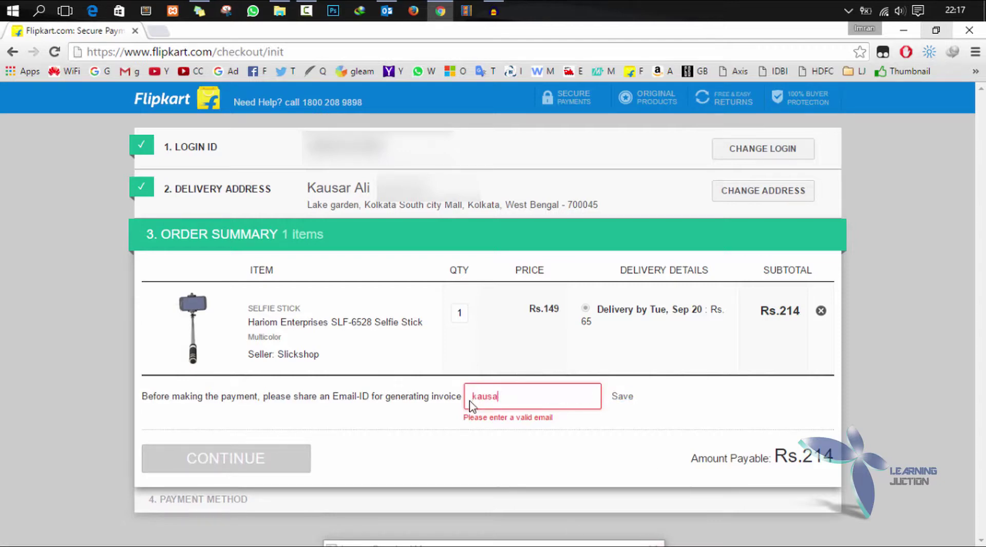
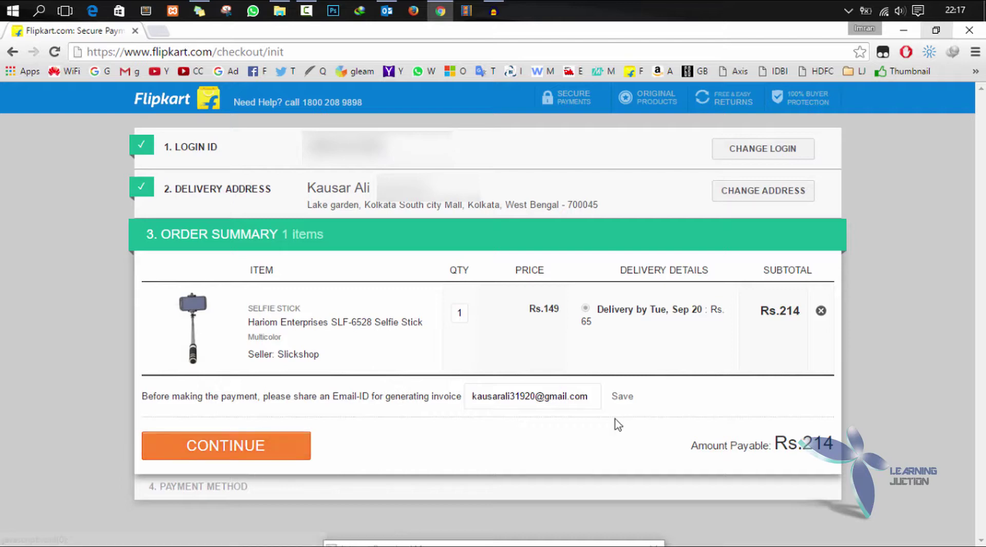
pyautogui.click(258, 443)
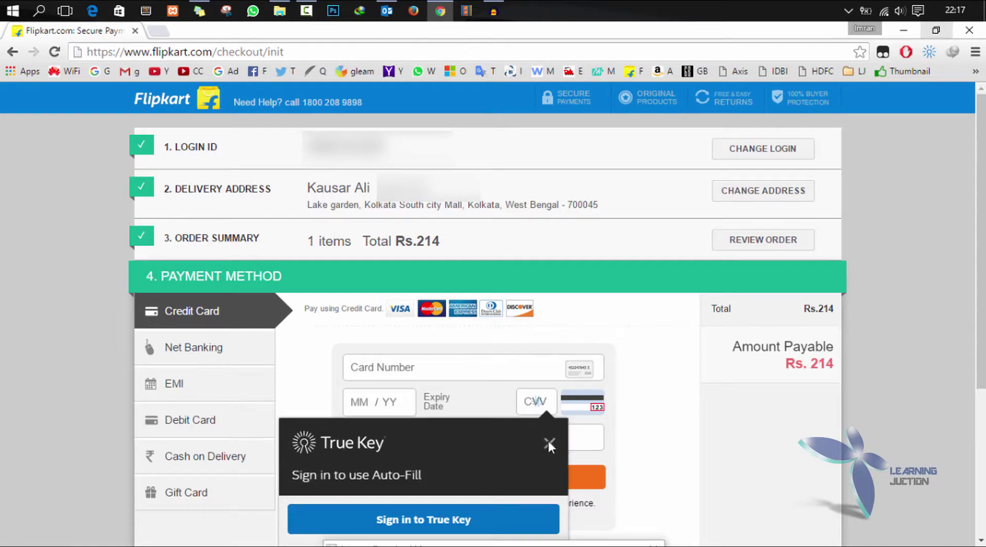
# - Dismiss the autofill popup and switch between Net Banking and Credit Card payment options
pyautogui.click(550, 442)
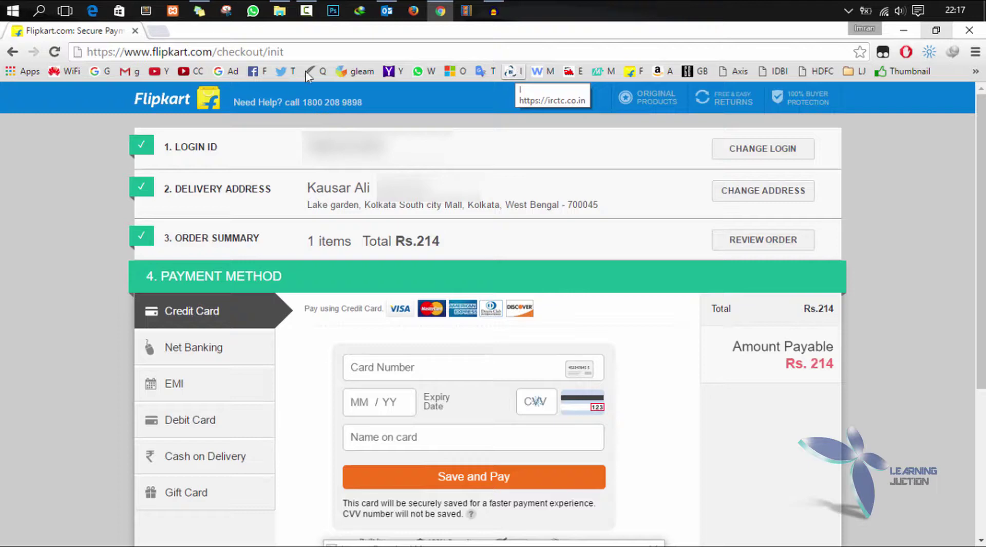
pyautogui.click(212, 312)
pyautogui.click(208, 347)
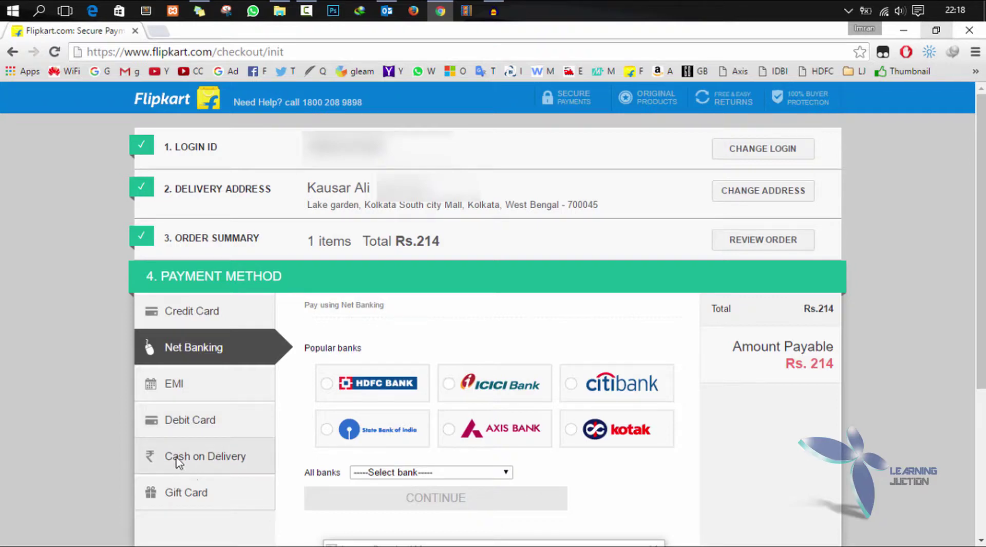
pyautogui.click(190, 315)
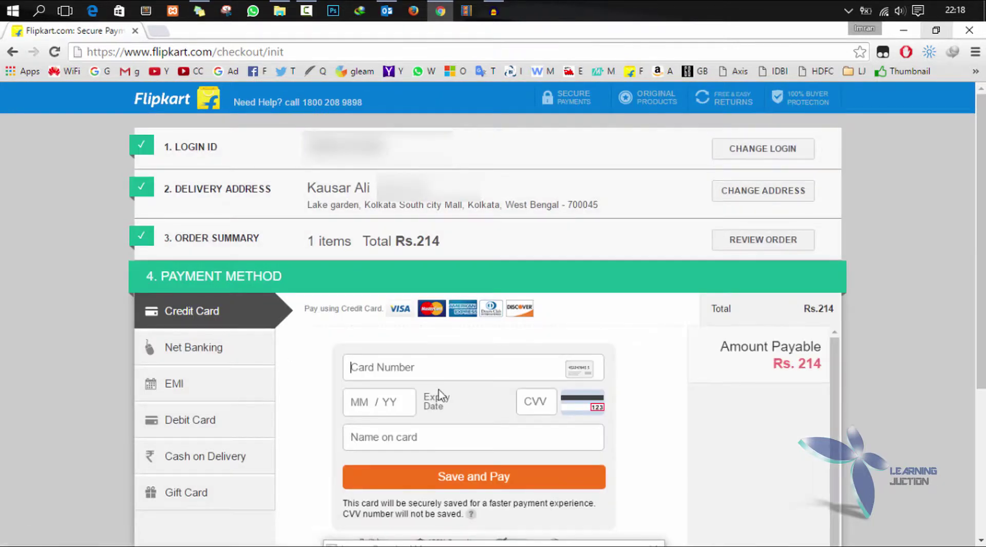
pyautogui.click(553, 438)
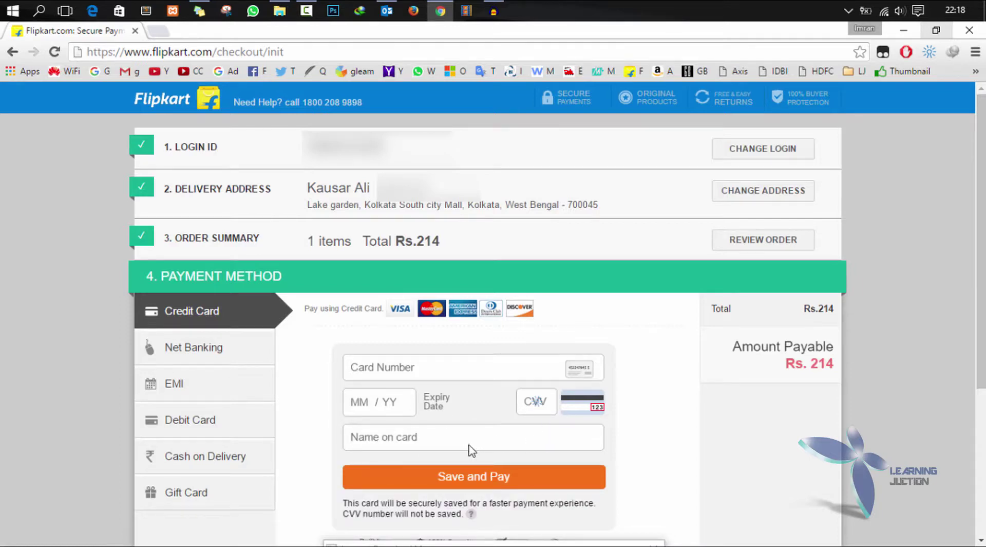
pyautogui.scroll(-3, 654, 469)
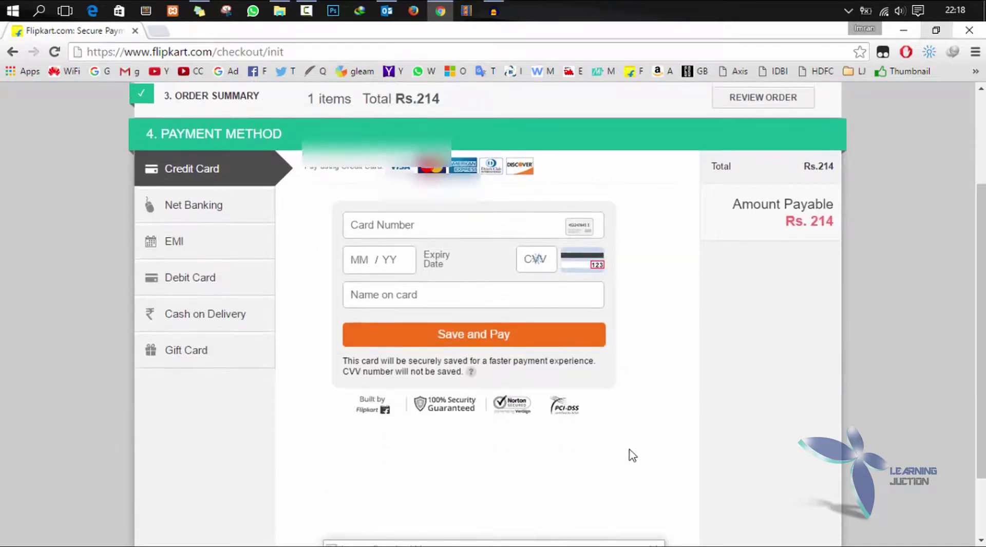
pyautogui.scroll(3, 633, 457)
# - Under Net Banking, try HDFC, Citibank and Axis Bank, then browse the All banks list
pyautogui.click(177, 345)
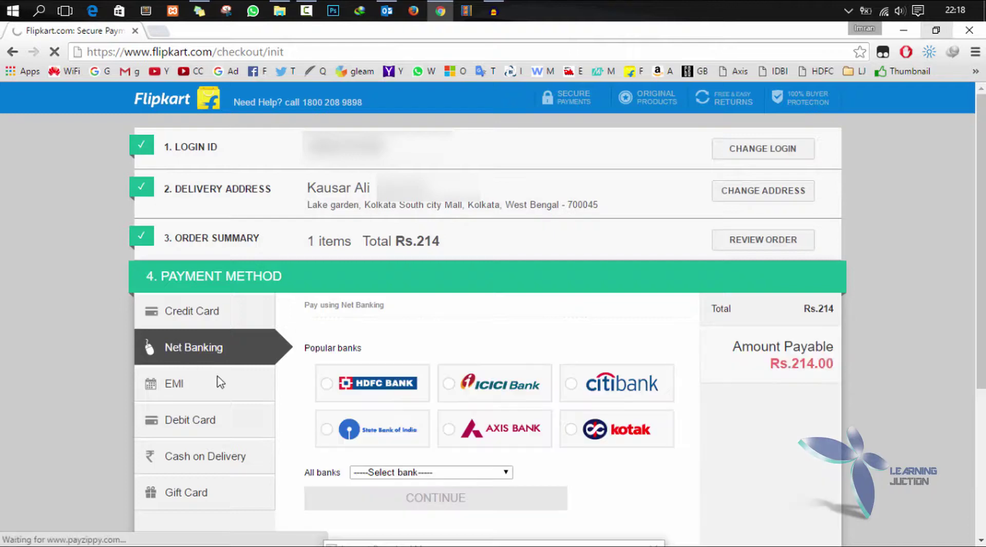
pyautogui.scroll(-1, 360, 365)
pyautogui.click(330, 324)
pyautogui.click(622, 312)
pyautogui.click(493, 359)
pyautogui.click(622, 312)
pyautogui.click(488, 373)
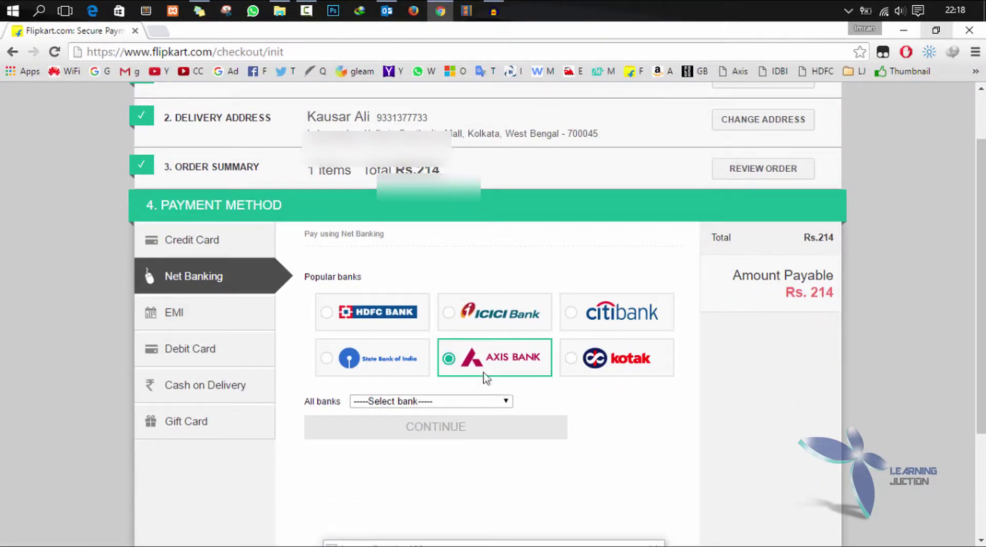
pyautogui.click(469, 406)
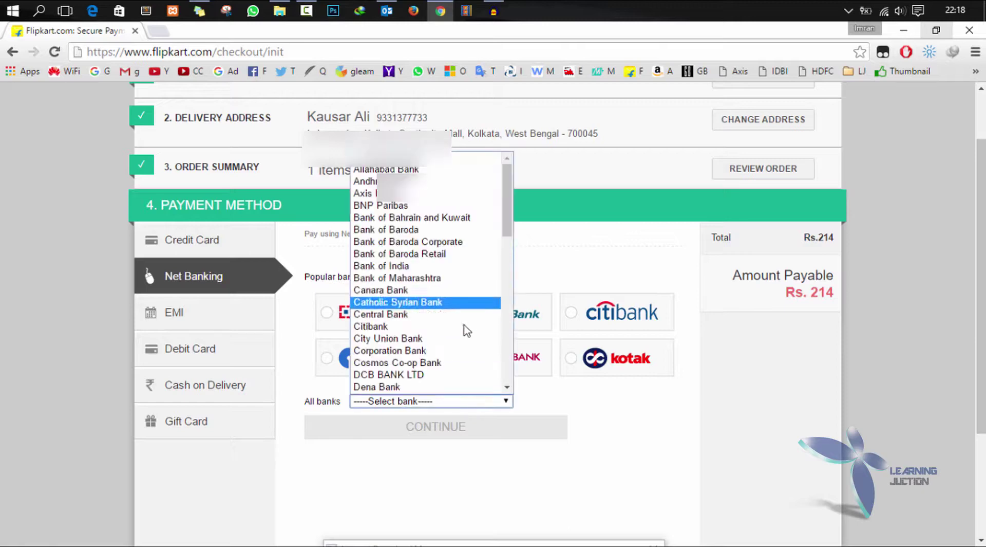
pyautogui.scroll(-3, 463, 360)
pyautogui.click(416, 473)
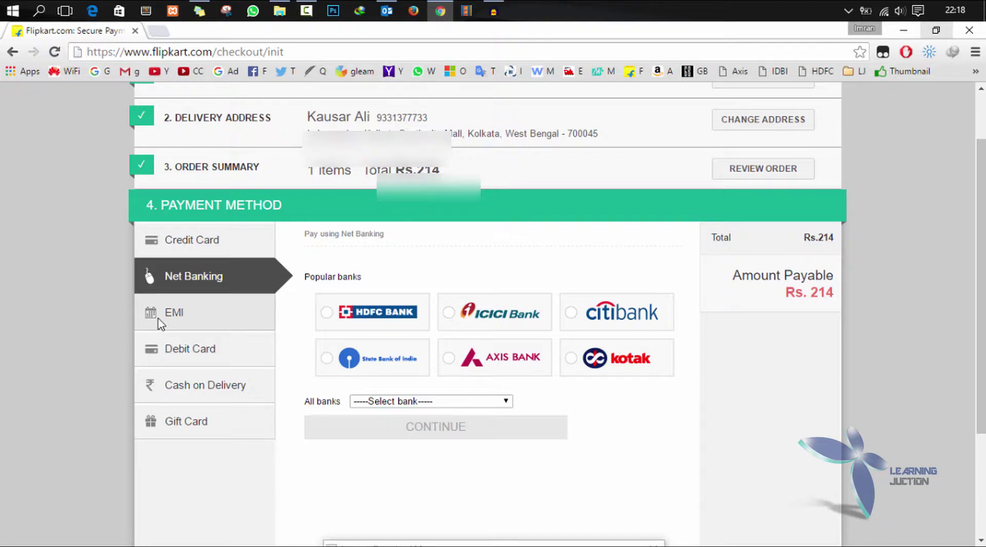
# - Look at the Debit Card option, then choose Cash on Delivery as payment
pyautogui.click(167, 351)
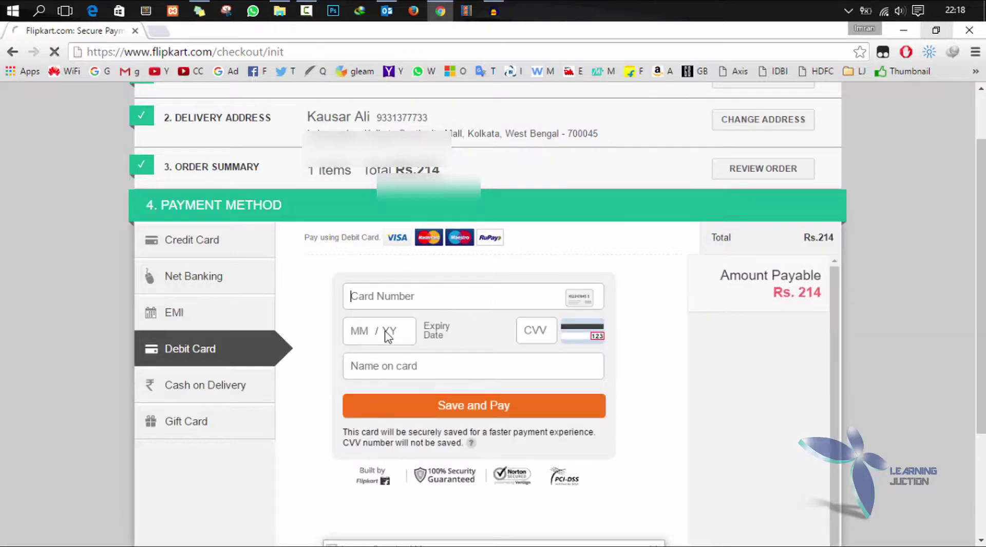
pyautogui.click(549, 372)
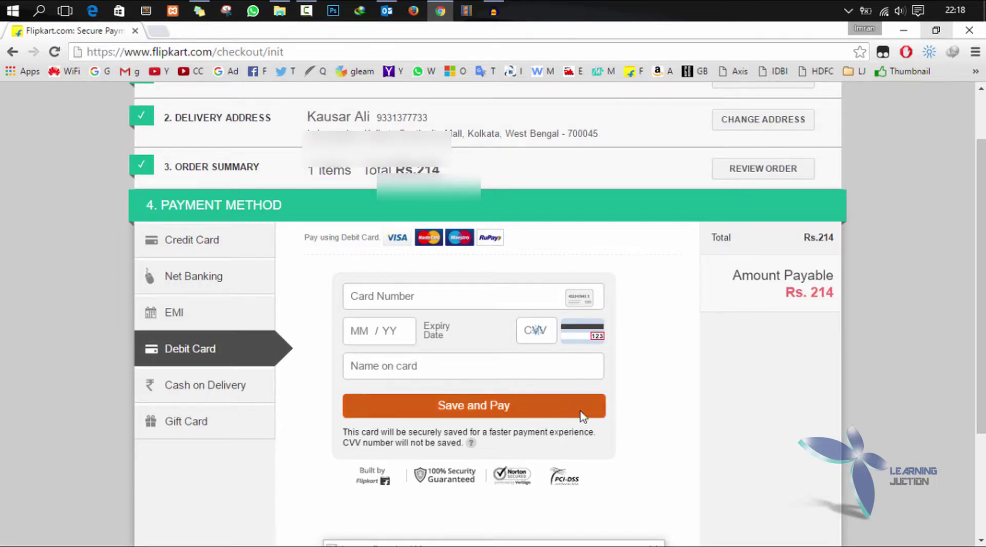
pyautogui.click(167, 385)
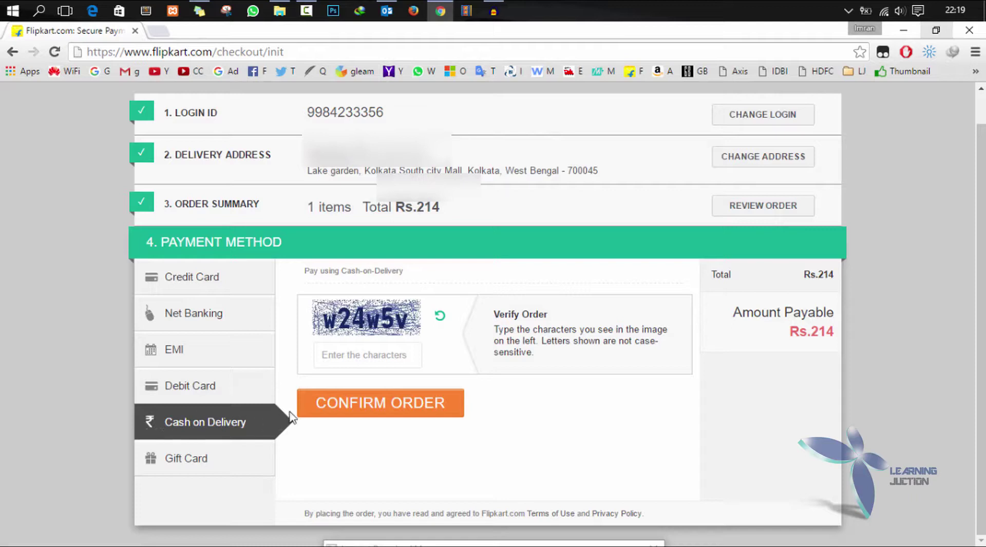
# - Enter the verification characters and confirm the Rs. 214 cash-on-delivery order
pyautogui.click(358, 361)
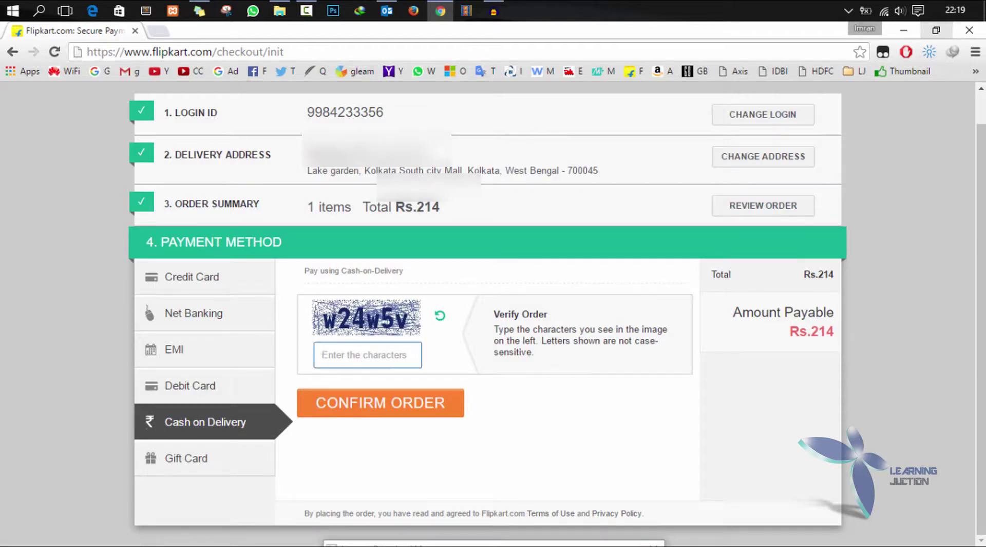
pyautogui.write('w24w5v')
pyautogui.click(395, 414)
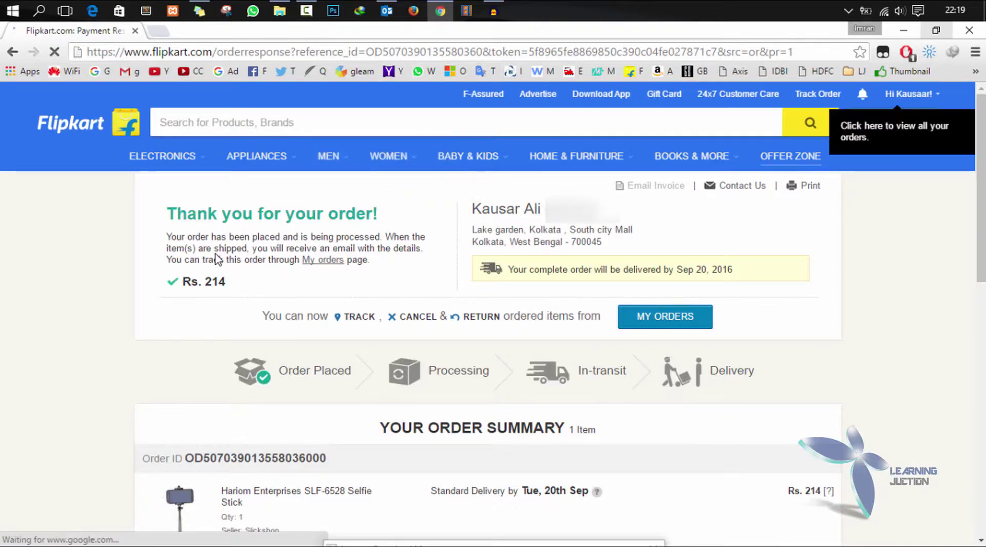
pyautogui.moveTo(145, 202); pyautogui.dragTo(396, 229)
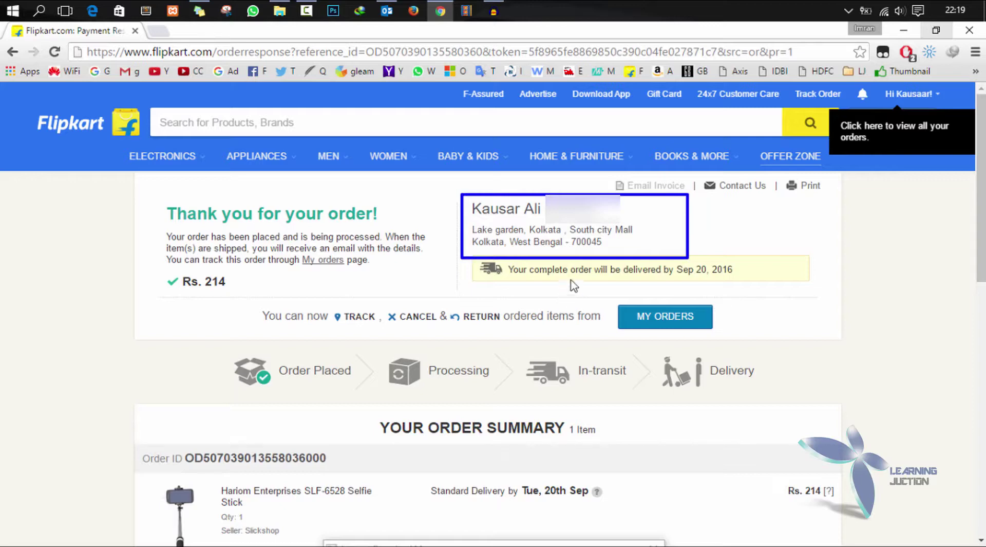
pyautogui.moveTo(503, 259)
pyautogui.mouseDown()
pyautogui.moveTo(717, 268)
pyautogui.moveTo(786, 287)
pyautogui.mouseUp()
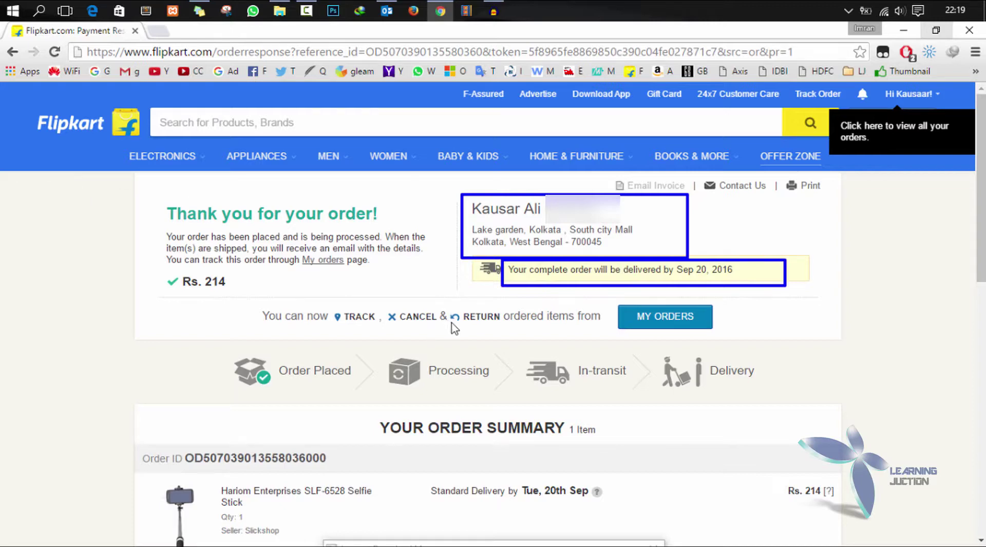
pyautogui.scroll(-4, 150, 312)
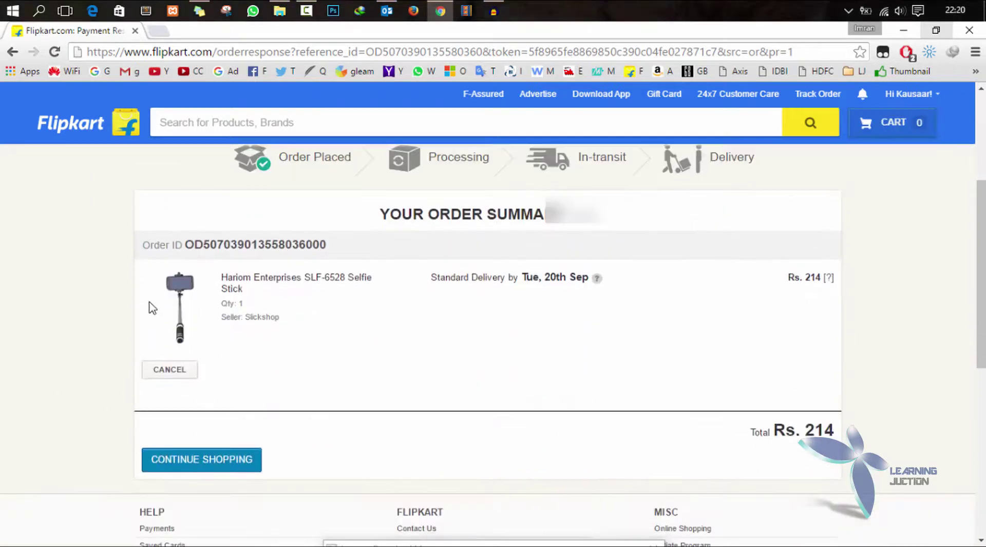
pyautogui.moveTo(137, 242); pyautogui.dragTo(380, 272)
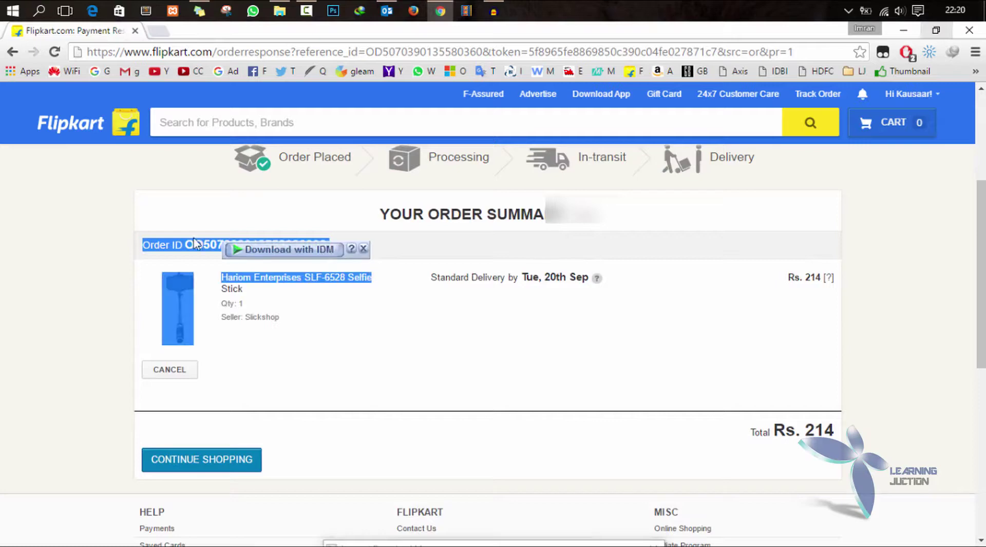
pyautogui.click(119, 264)
pyautogui.scroll(3, 700, 181)
pyautogui.scroll(-3, 704, 226)
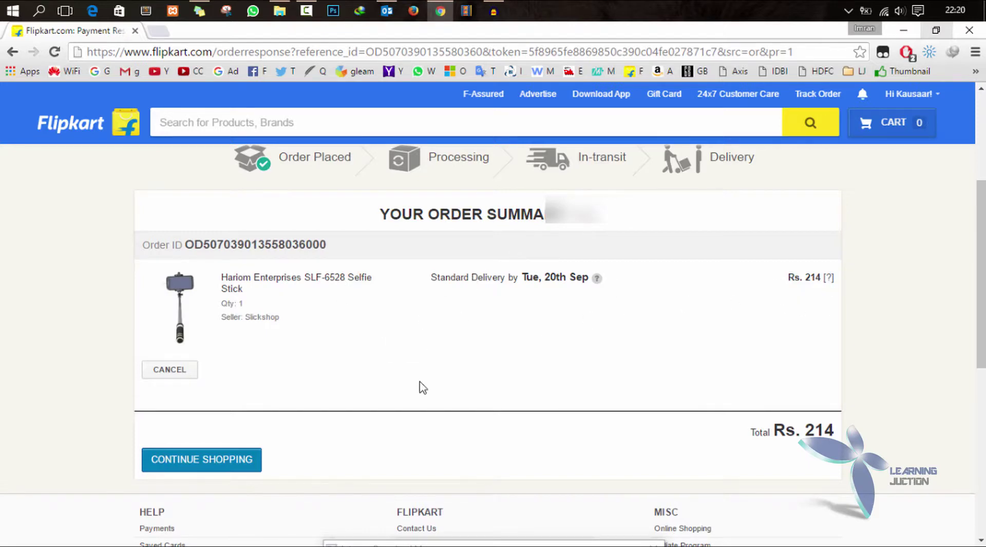
pyautogui.scroll(-3, 418, 385)
pyautogui.moveTo(743, 273); pyautogui.dragTo(843, 303)
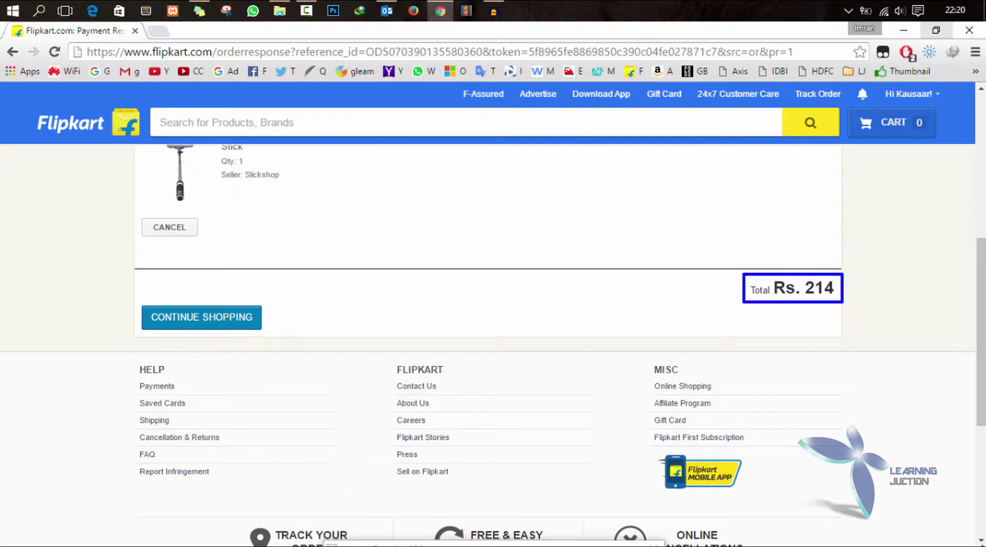
pyautogui.scroll(7, 488, 308)
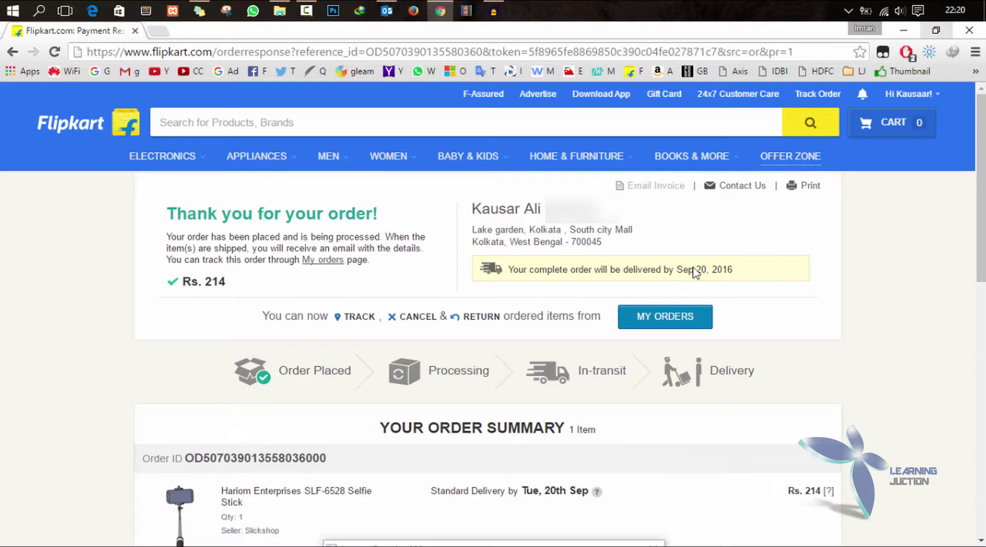
pyautogui.moveTo(677, 269); pyautogui.dragTo(726, 270)
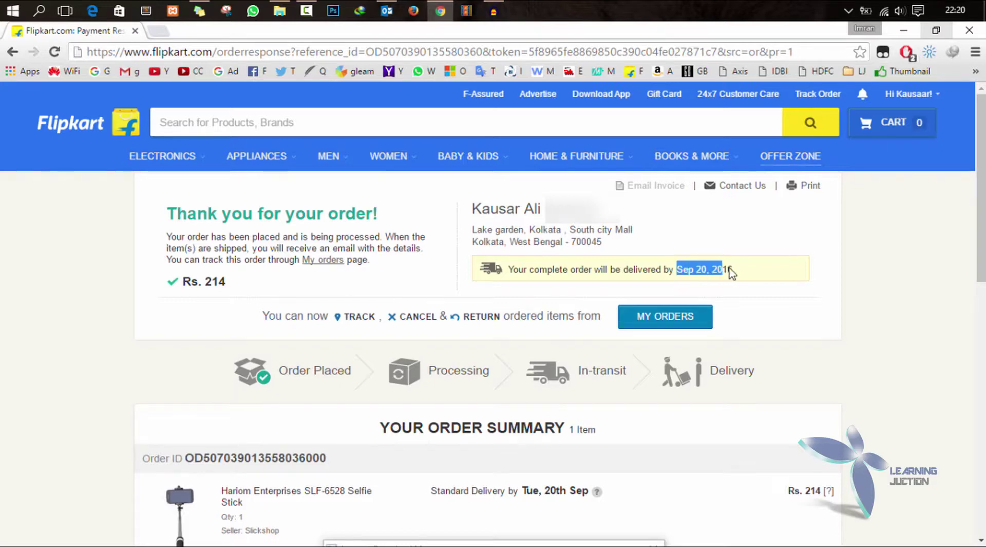